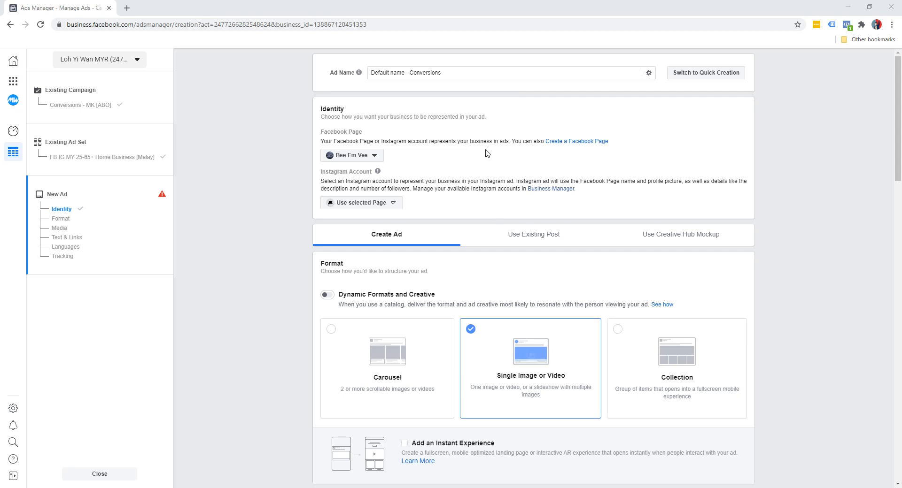
- Rename the new ad as "Video 1"
mouse_move(358, 73)
triple_click(527, 76)
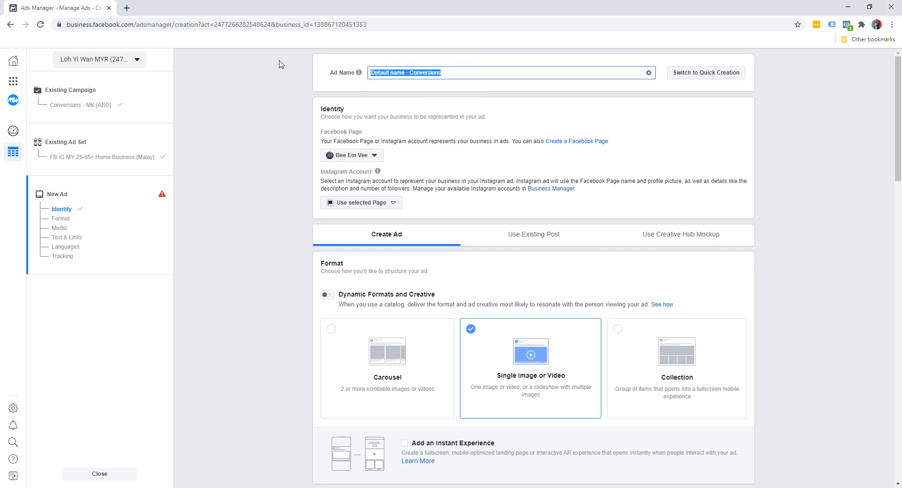
text(Video 1)
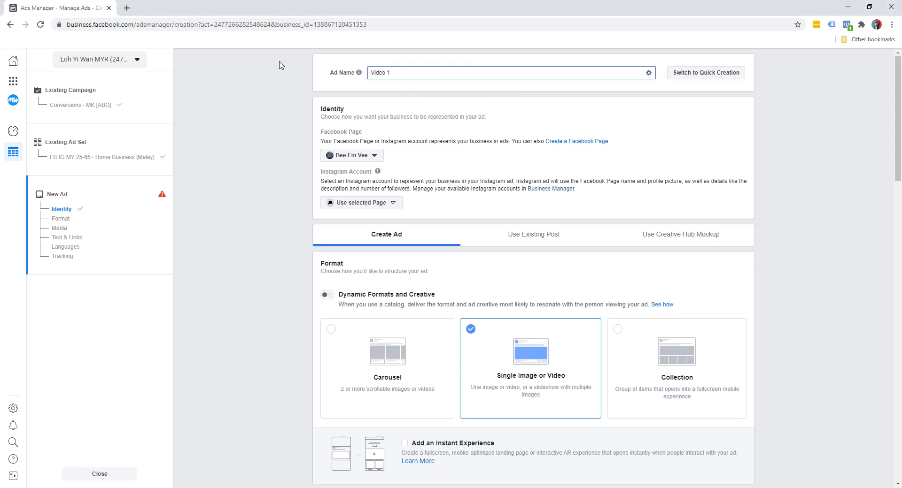
click(263, 115)
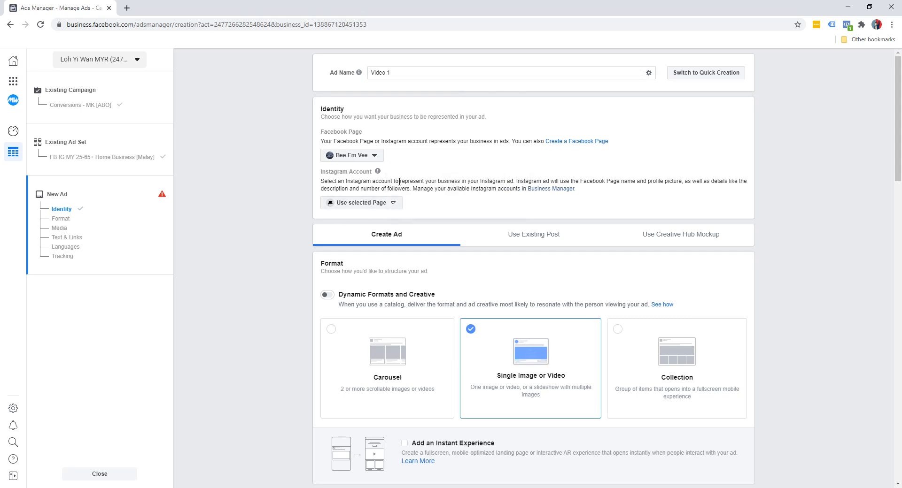
- Review the ad's format section and the choices offered for adding media
scroll(299, 206, down, 1)
scroll(300, 207, down, 2)
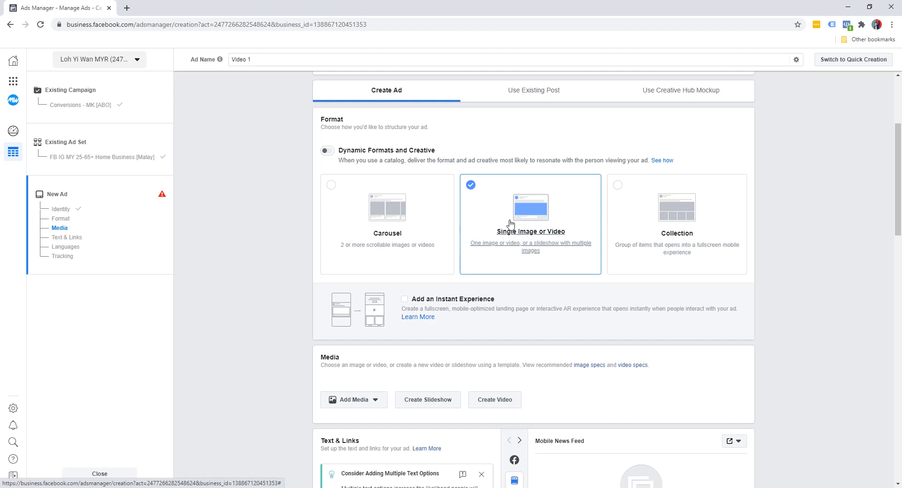
scroll(270, 258, down, 5)
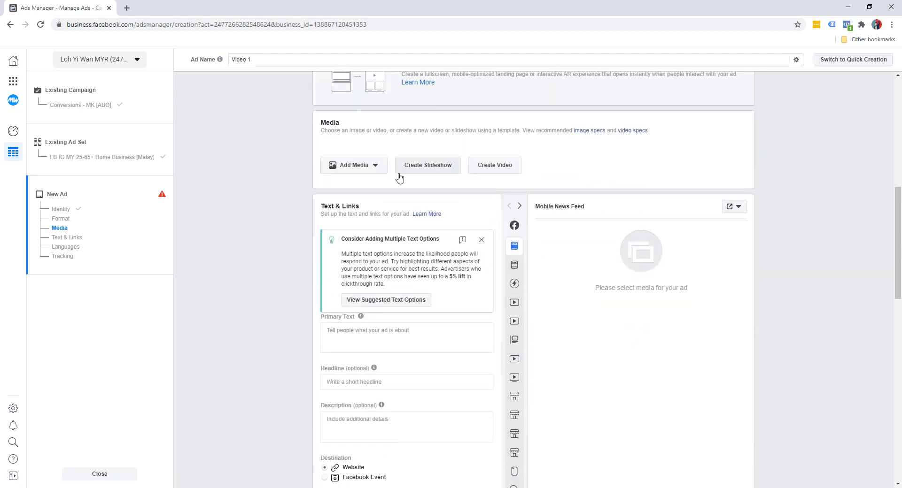
click(368, 167)
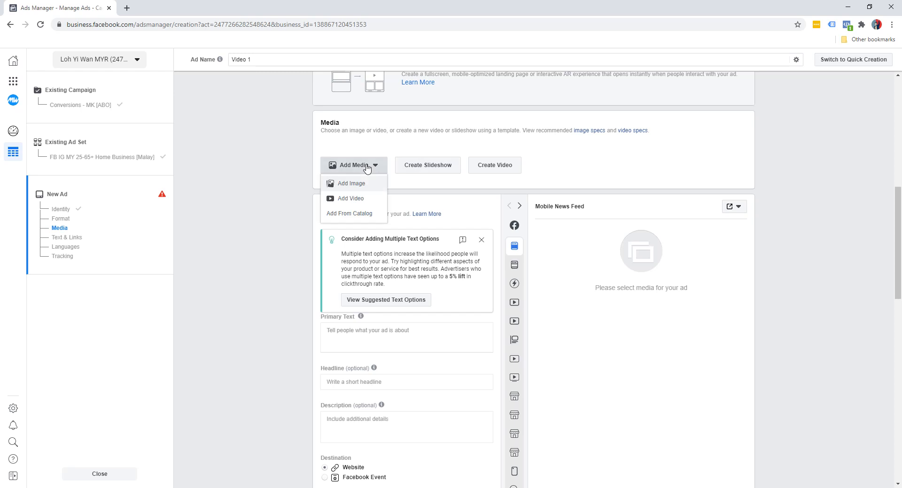
click(438, 148)
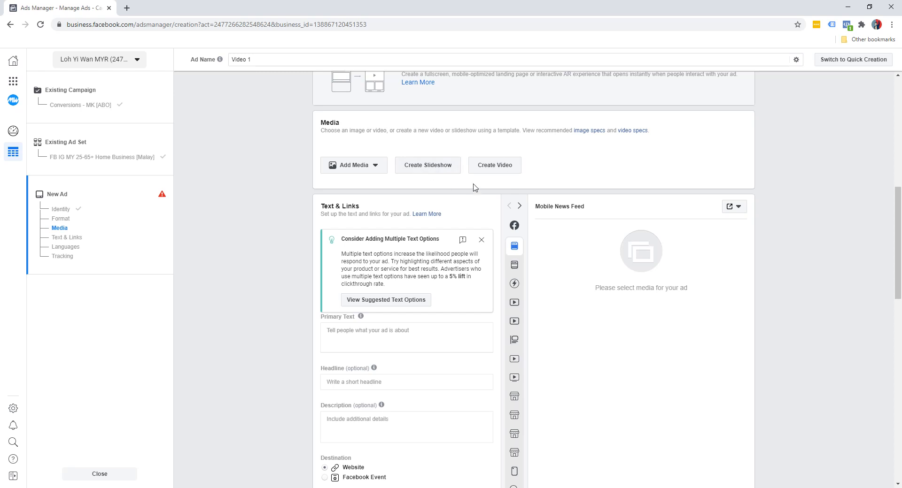
- Browse the templates offered for creating a slideshow and for creating a video, closing each browser without choosing one
click(436, 168)
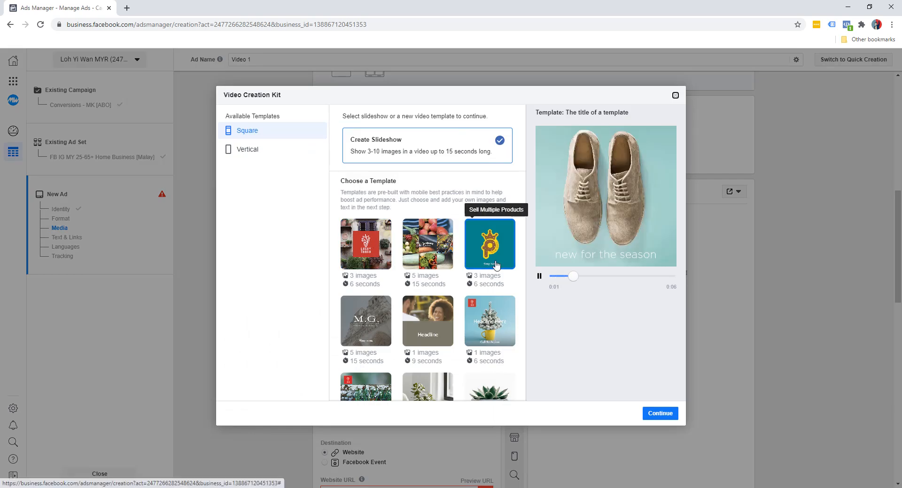
scroll(423, 268, down, 3)
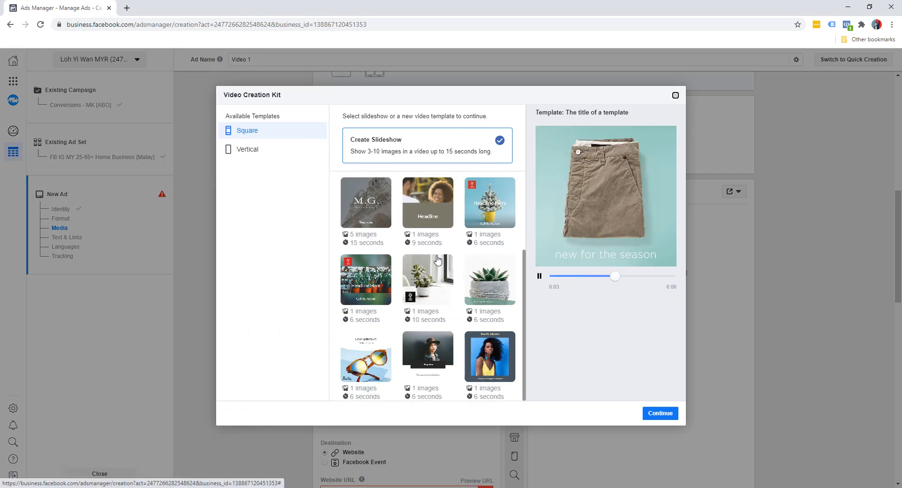
click(675, 95)
click(499, 153)
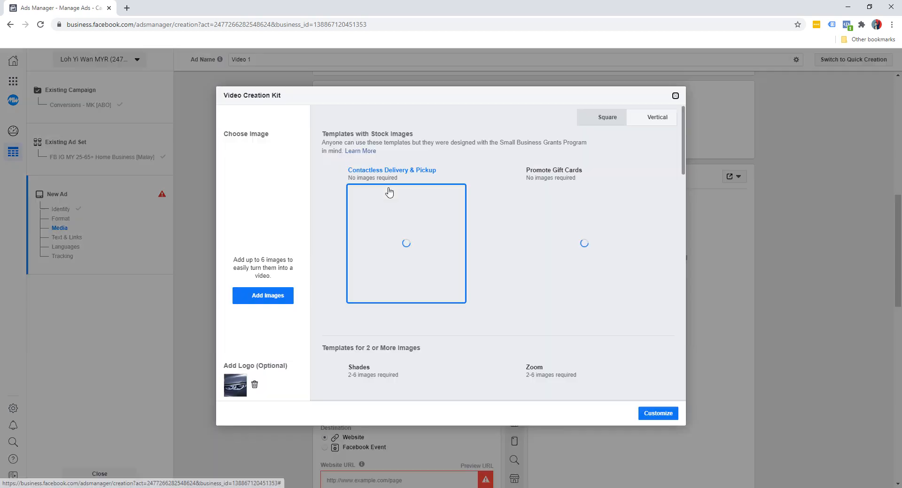
scroll(559, 267, down, 3)
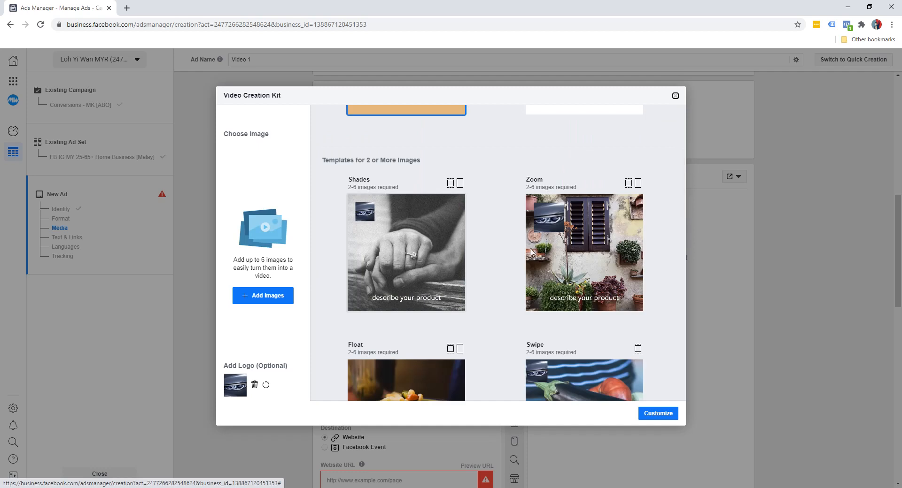
scroll(558, 244, down, 2)
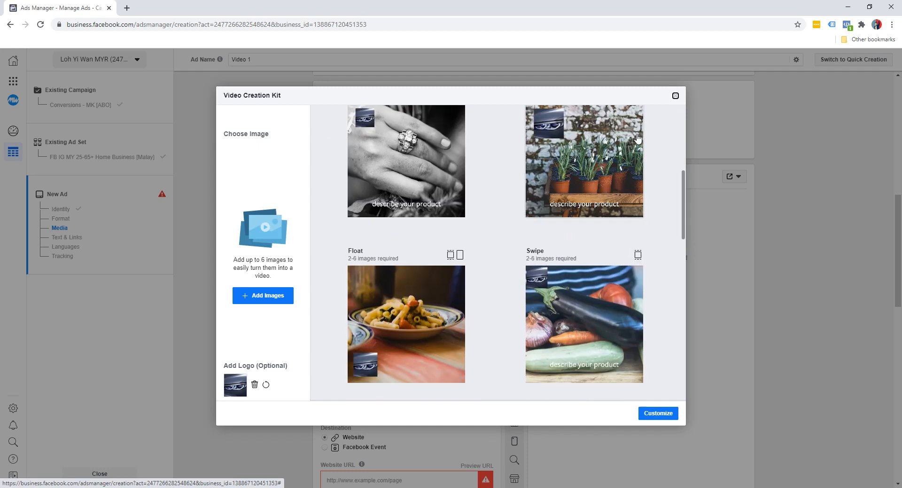
click(674, 97)
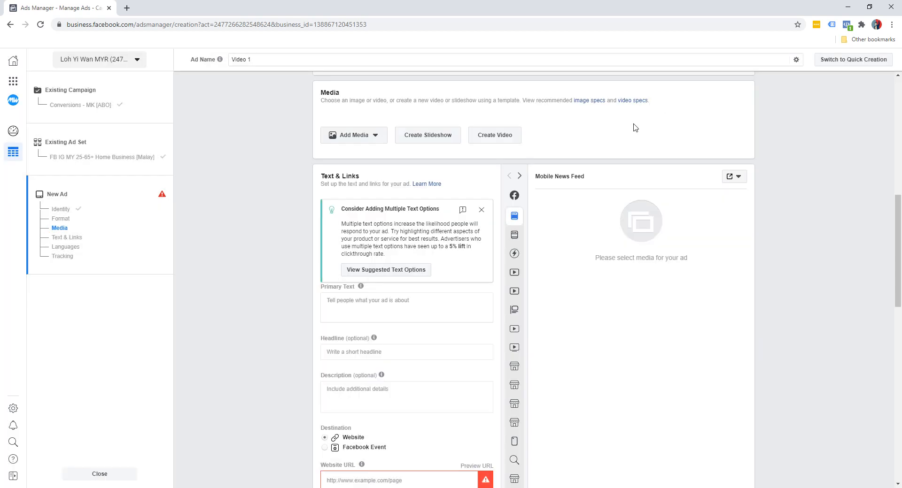
- Start creating a slideshow, preview several square templates, and continue with the Promote a Product template
click(431, 141)
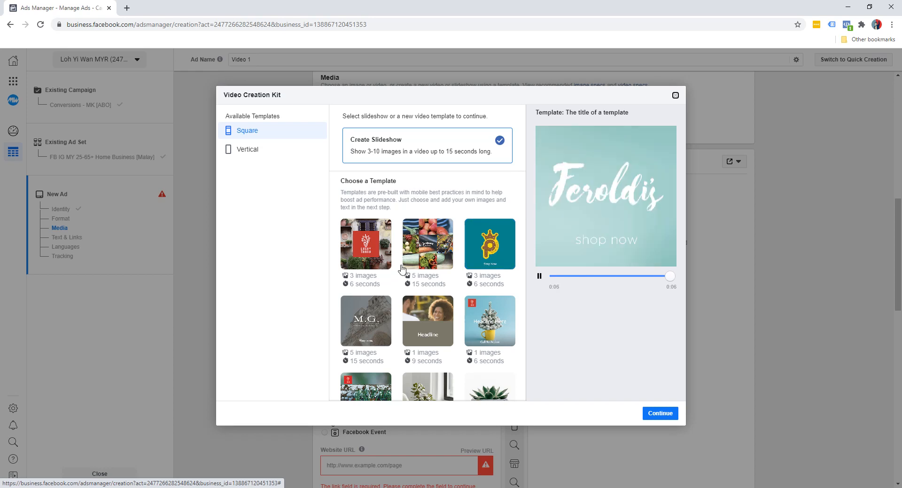
scroll(445, 243, down, 3)
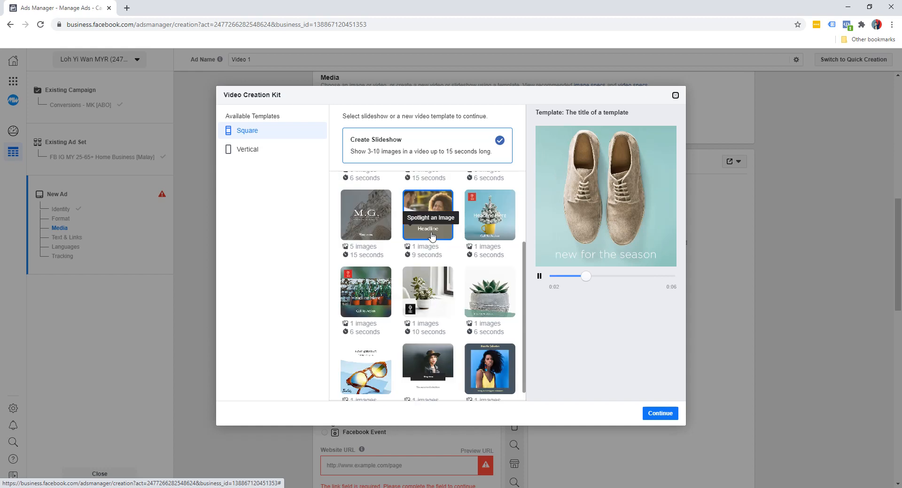
scroll(357, 249, up, 3)
click(352, 252)
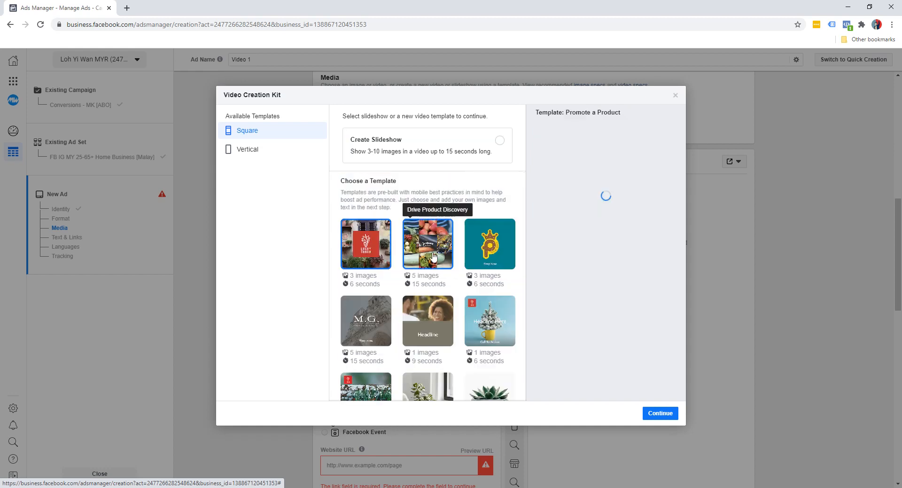
click(428, 245)
click(479, 253)
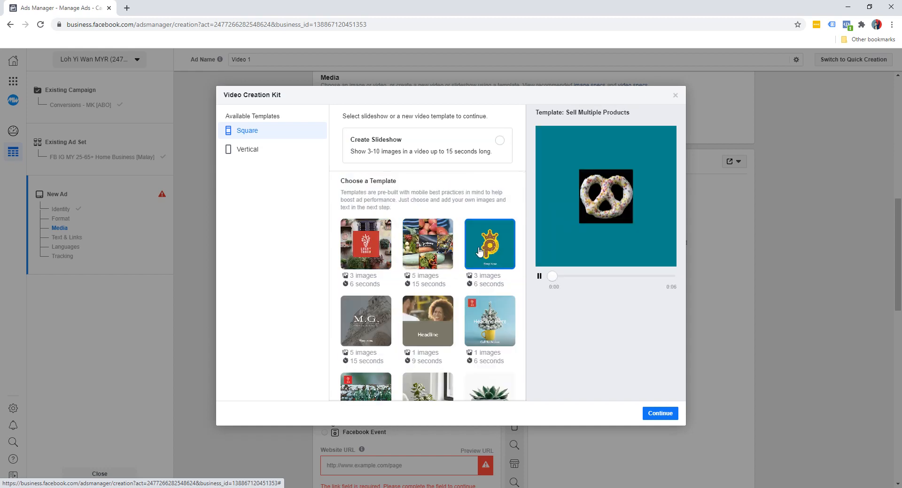
click(366, 323)
click(476, 334)
scroll(476, 334, down, 3)
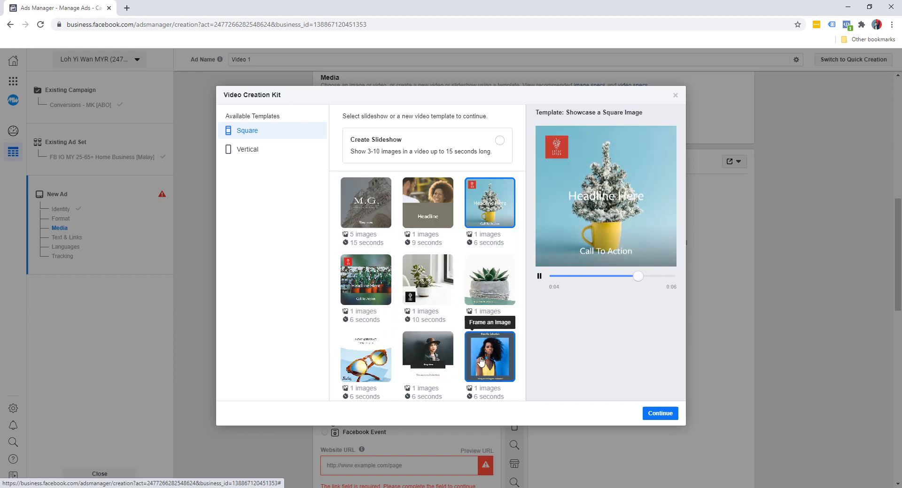
scroll(427, 338, up, 3)
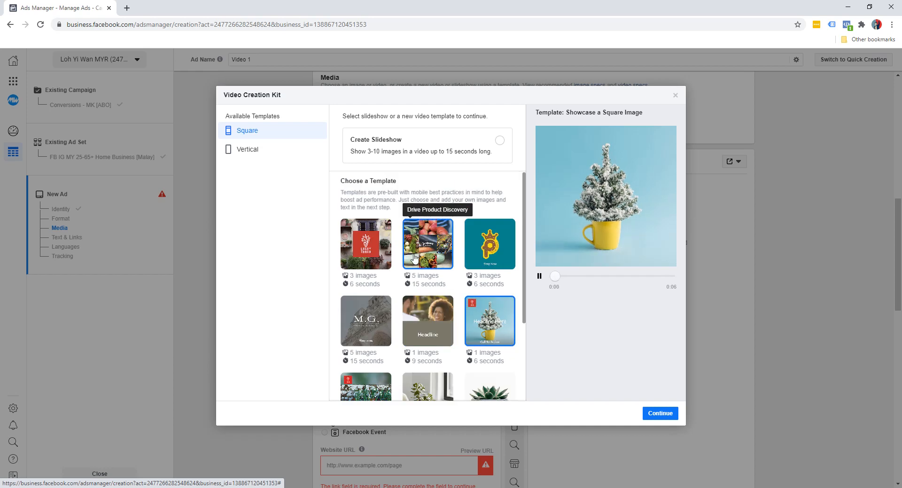
click(369, 266)
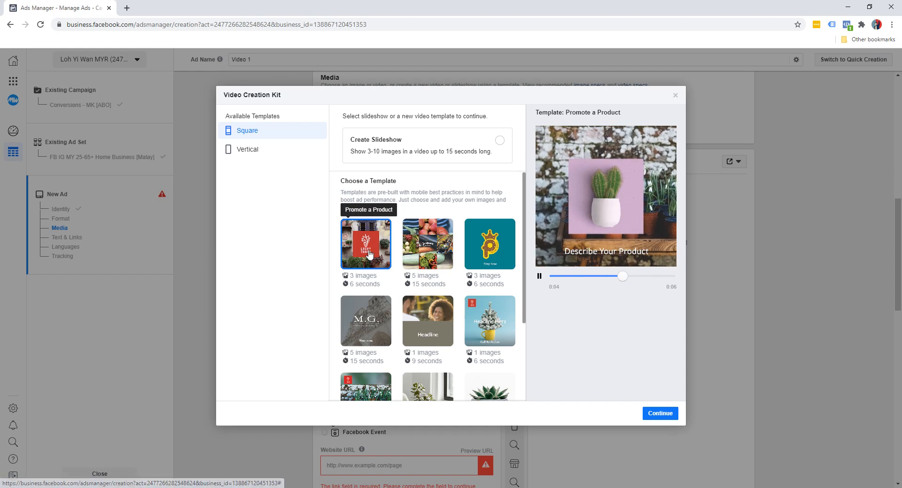
click(659, 415)
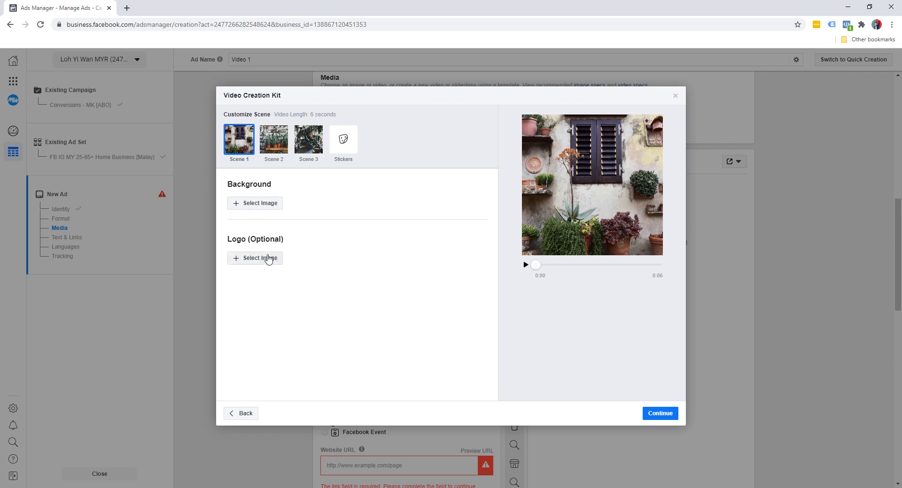
- Upload social-media-icons-3d-cubes from the Desktop as the Scene 1 background and play the video preview
click(257, 207)
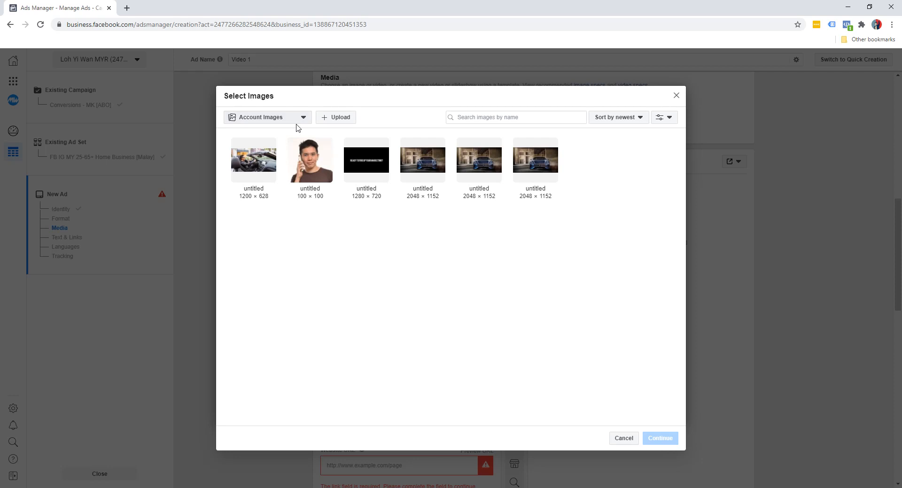
click(336, 119)
scroll(364, 207, down, 2)
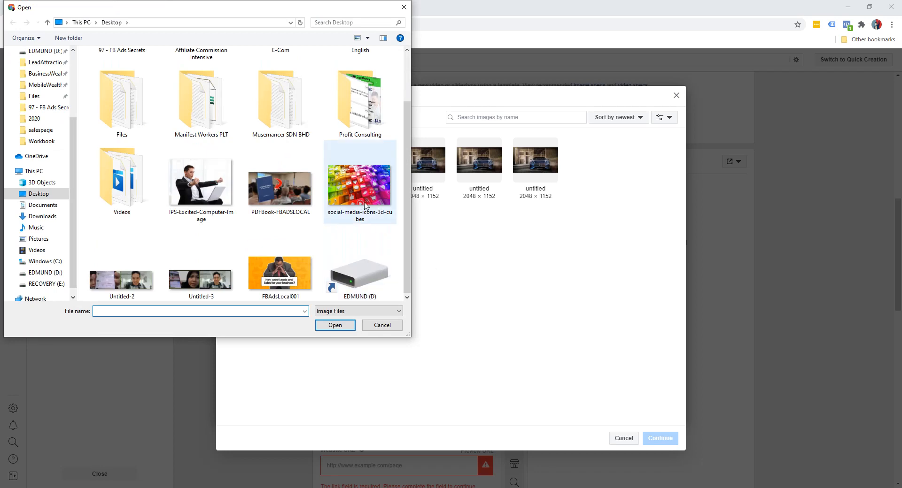
double_click(365, 205)
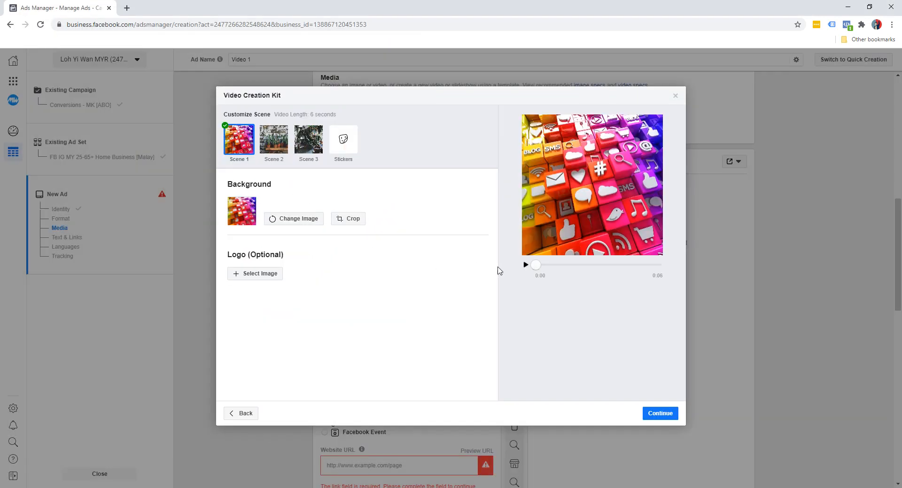
click(526, 266)
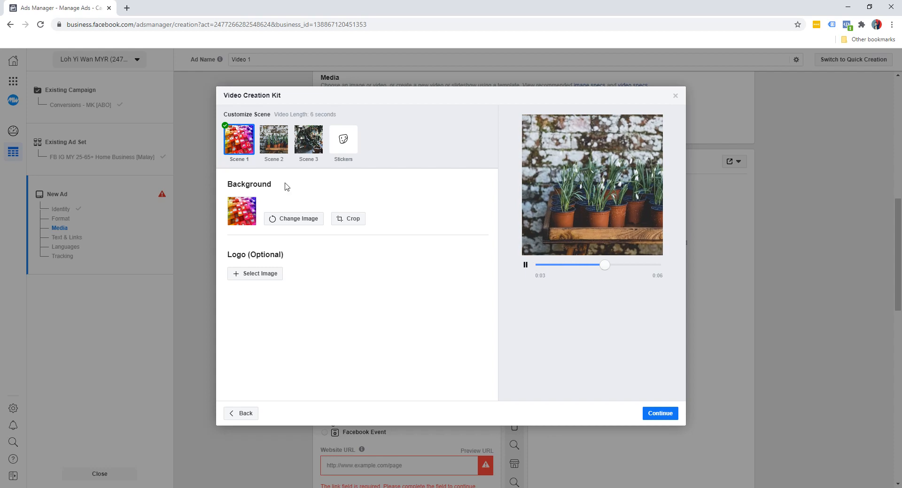
- Set the Scene 2 background to the 2048 × 1152 blue car image from the account images
click(273, 148)
click(270, 205)
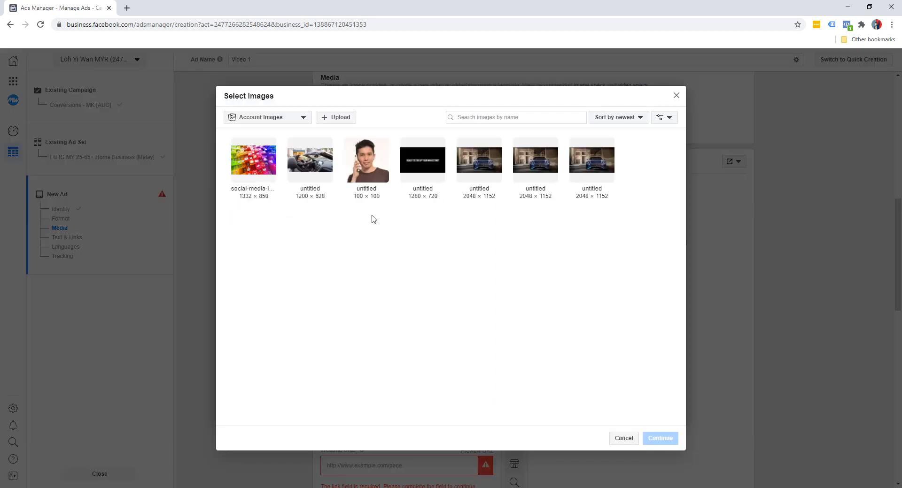
click(482, 169)
click(657, 438)
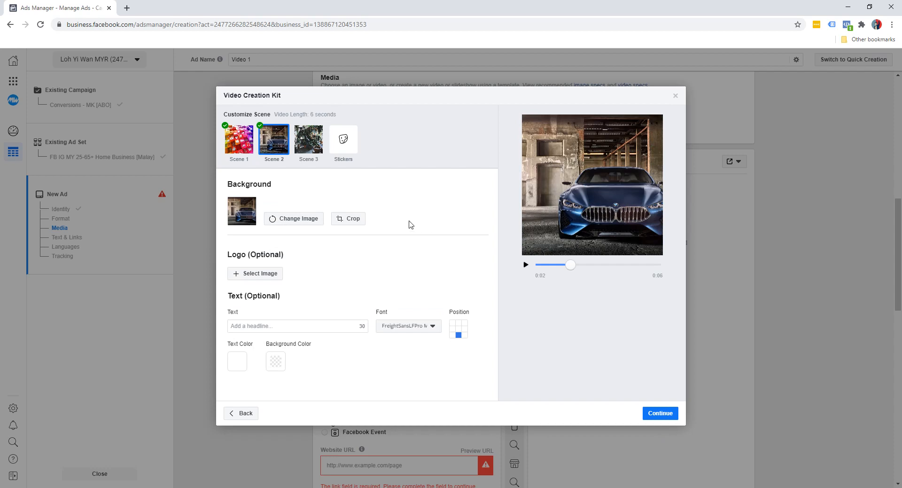
- Add the Scene 2 headline "Master Social Media Marketing" with a #000000 text background at opacity 50
click(274, 326)
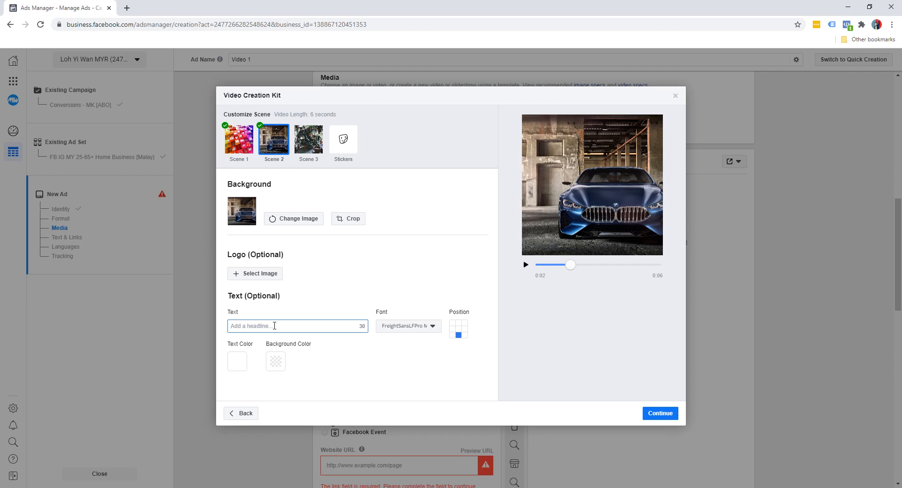
text(Master Social Media Marketing)
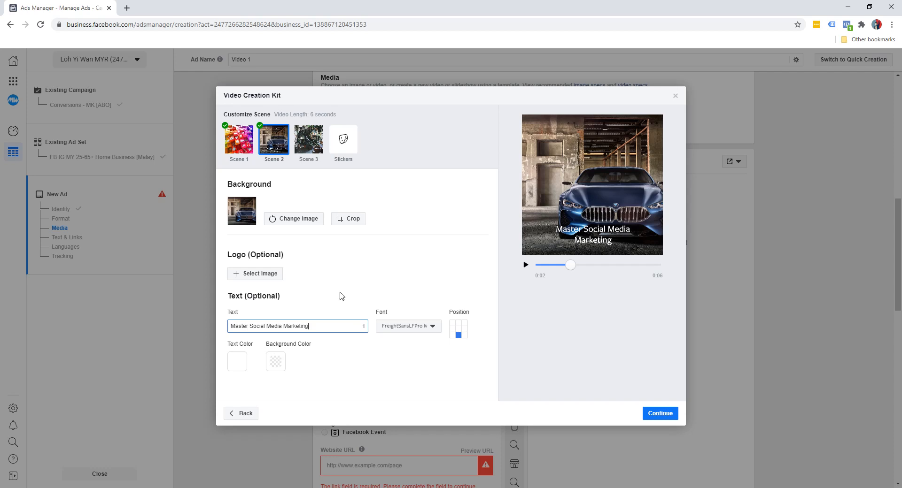
click(276, 361)
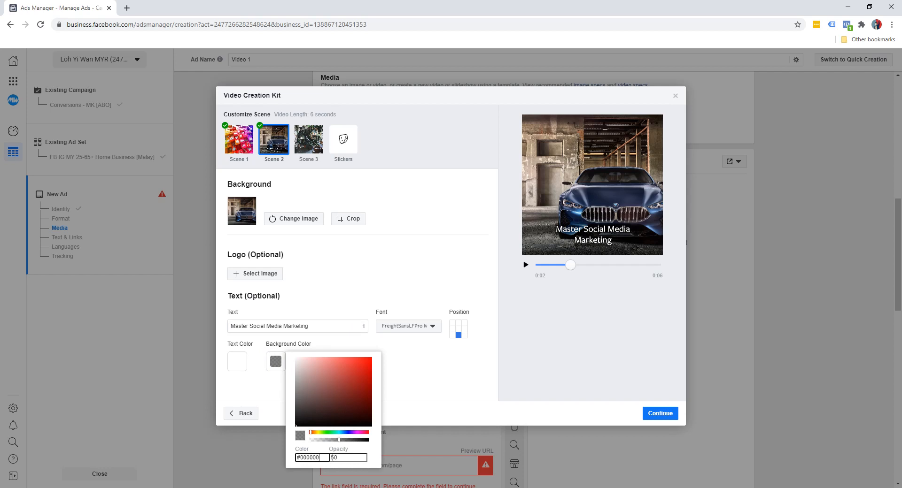
click(435, 383)
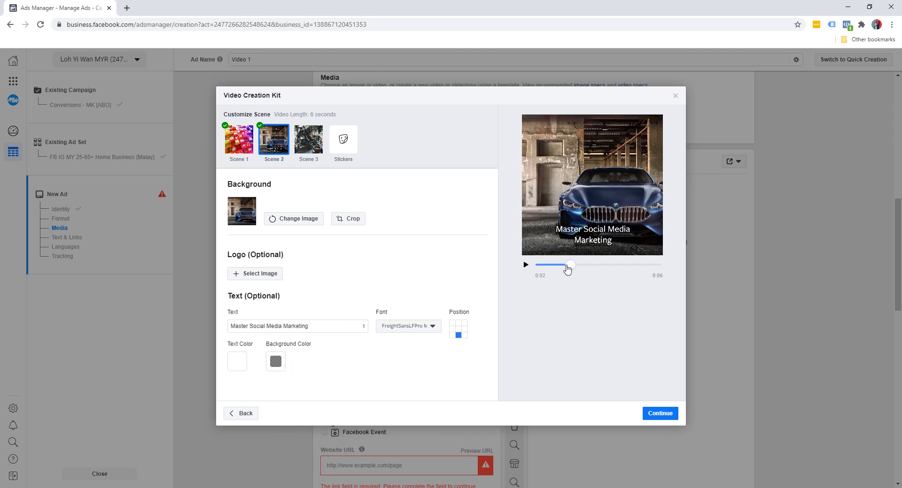
- Try several yellow and tan shades for the Scene 2 headline's text color and return it to white
click(237, 362)
drag(266, 399, 275, 393)
click(280, 432)
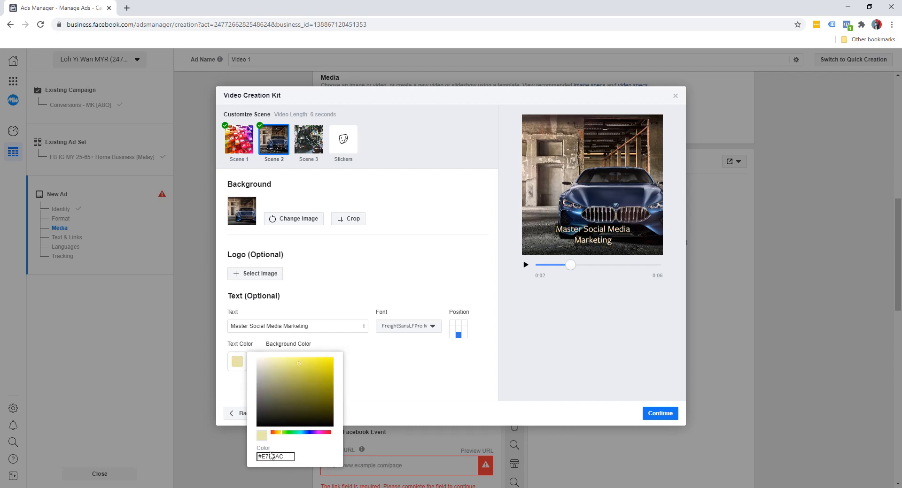
drag(279, 432, 279, 433)
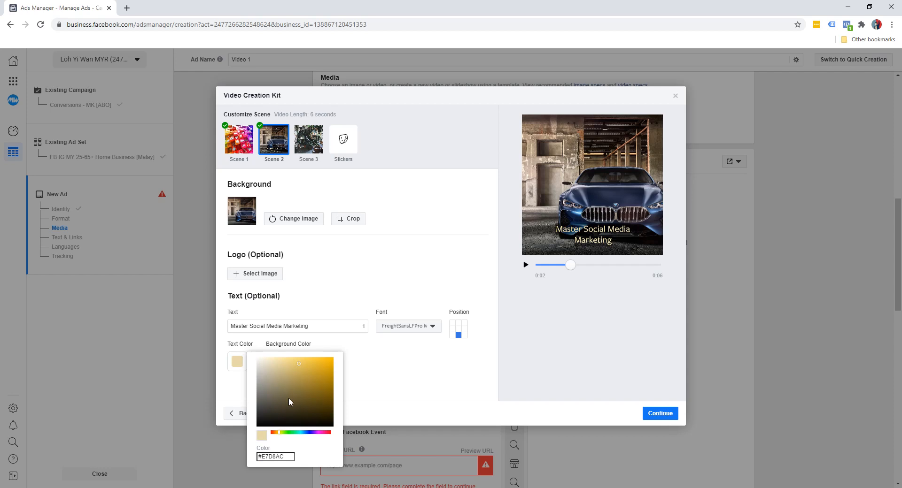
drag(284, 363, 301, 345)
drag(284, 432, 278, 433)
click(259, 360)
click(447, 366)
- Set the Scene 2 headline's font to Ubuntu Regular
click(430, 327)
scroll(418, 383, down, 10)
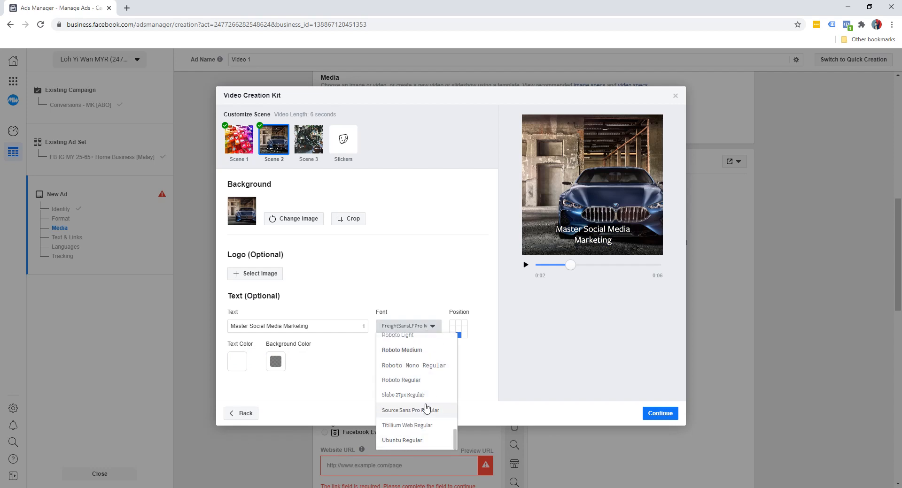
click(409, 441)
- Try different positions for the Scene 2 headline and place it in the center of the frame
click(457, 332)
click(459, 324)
click(453, 323)
click(453, 330)
click(458, 331)
click(464, 331)
click(464, 336)
click(458, 330)
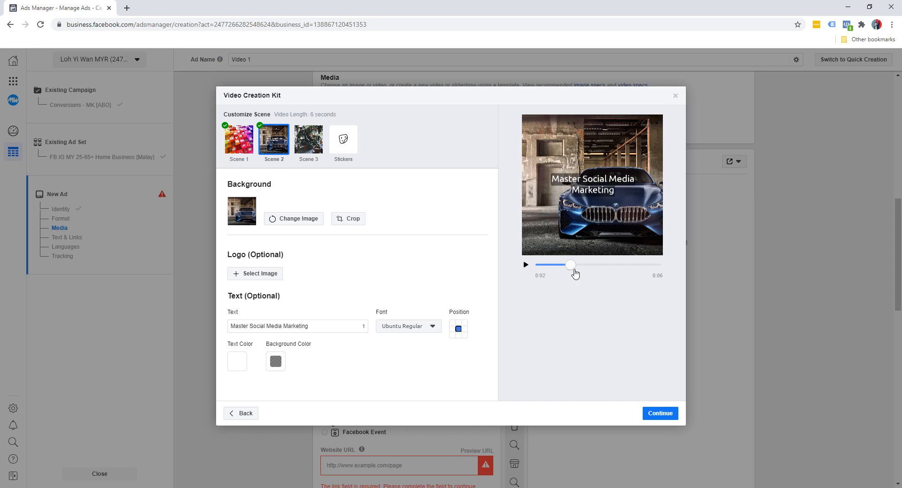
- Play the video preview from near its beginning to check the scenes, and pause it
drag(571, 266, 538, 266)
click(525, 266)
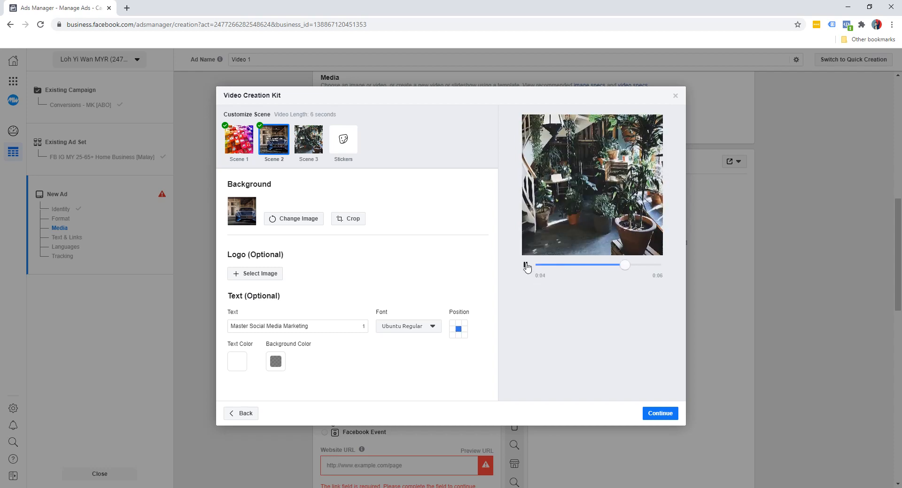
click(525, 266)
- Replace the Scene 3 background with an uploaded photo of a cheering businessman at a laptop
click(315, 143)
click(243, 203)
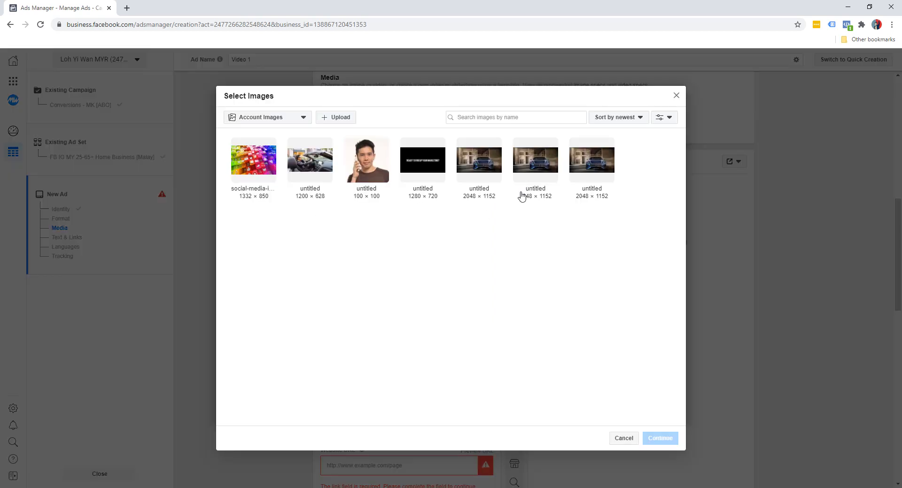
click(343, 116)
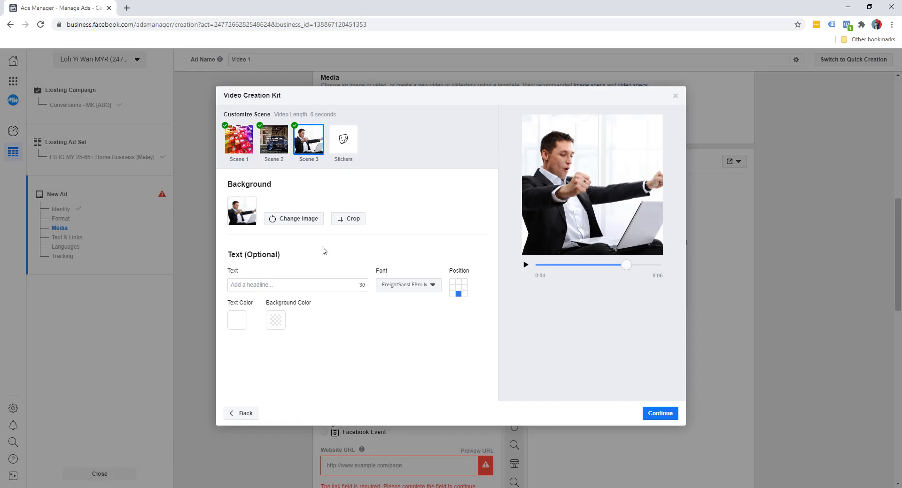
- Add the Scene 3 headline "Click Here To Download Now" with a #000000 text background at opacity 50
click(306, 286)
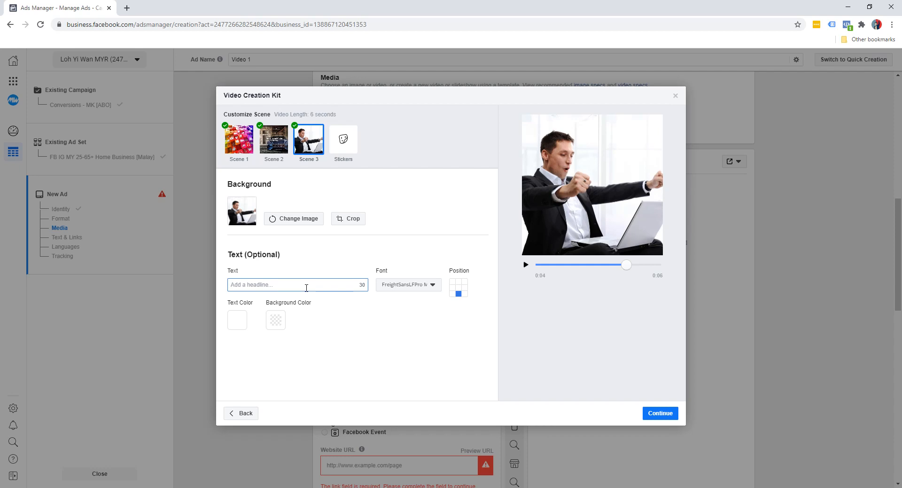
text(Click Here To Download Now)
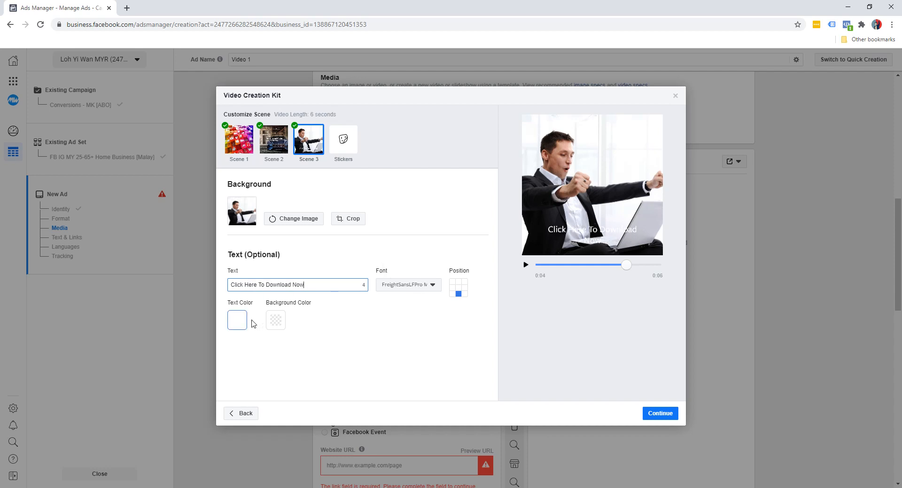
click(275, 321)
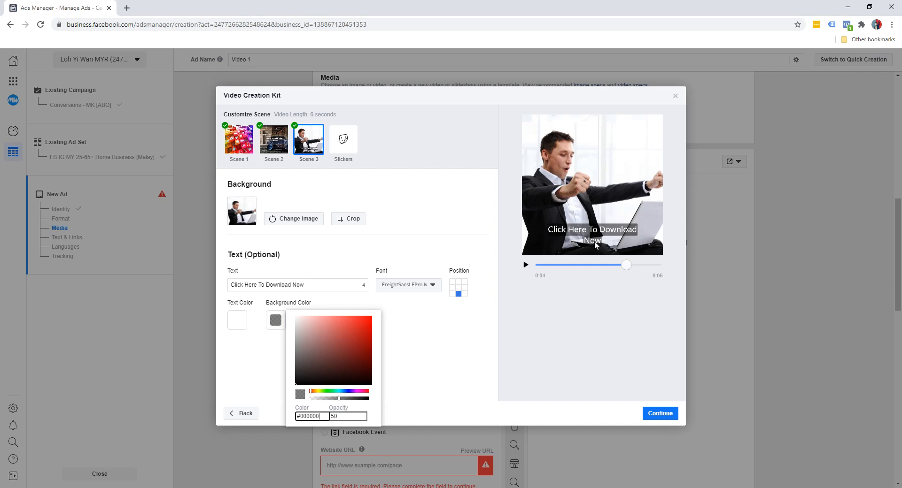
- Change the Scene 3 headline's text color to a light yellow
click(237, 319)
click(237, 320)
click(280, 391)
mouse_move(278, 332)
mouse_down()
mouse_move(275, 323)
mouse_move(287, 322)
mouse_up()
click(406, 330)
- Place the Scene 3 headline in the center of the frame and set its font to Ubuntu Regular
click(458, 288)
click(420, 293)
scroll(404, 395, down, 10)
click(402, 399)
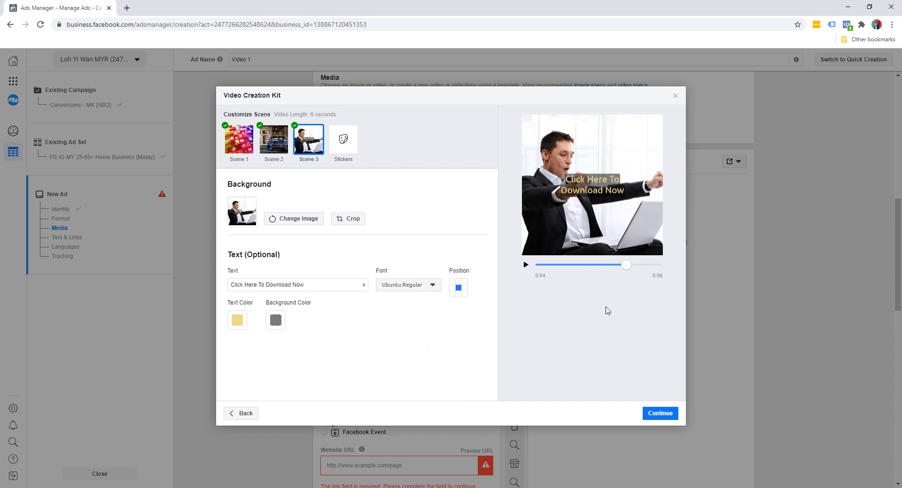
- Preview the finished video from the start and use its Square (1:1) and Vertical (9:16) versions in the ad
drag(626, 266, 530, 270)
click(526, 266)
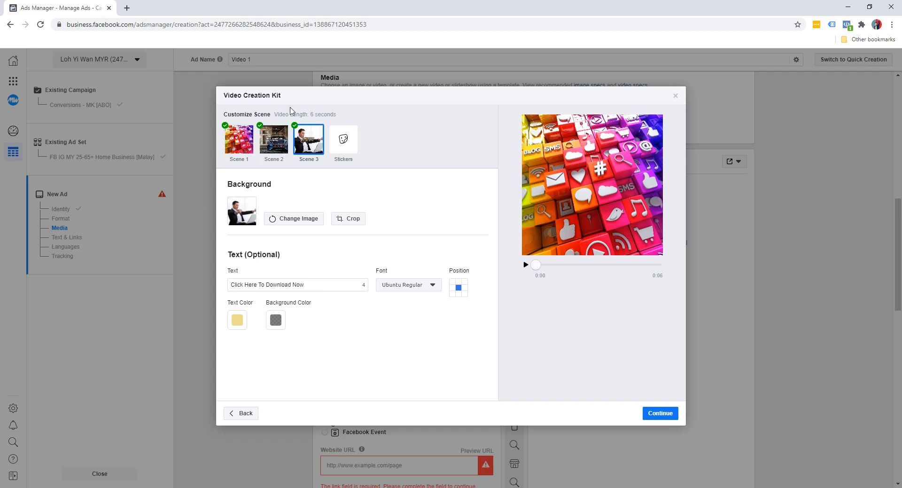
click(660, 415)
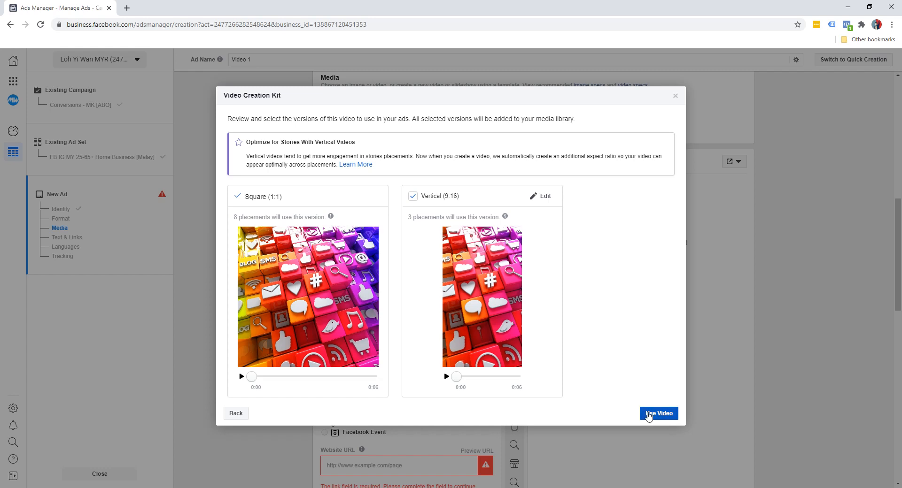
click(649, 415)
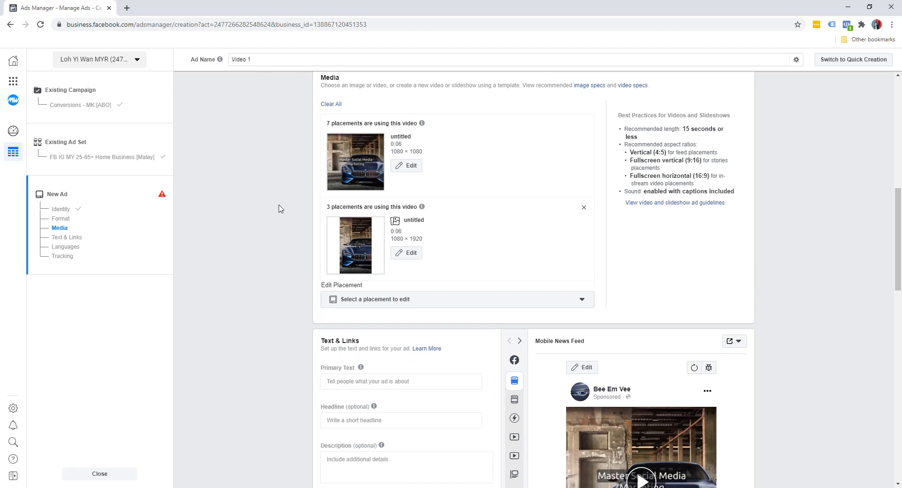
scroll(283, 220, down, 5)
scroll(283, 221, up, 1)
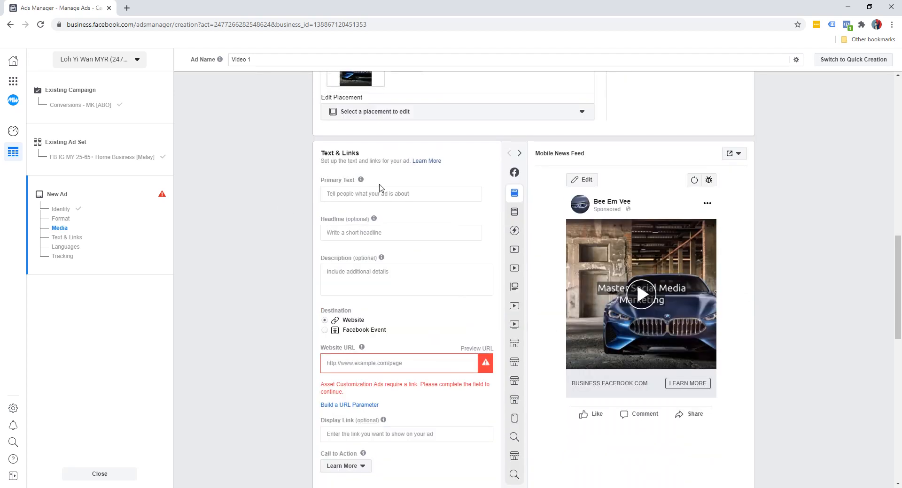
click(372, 193)
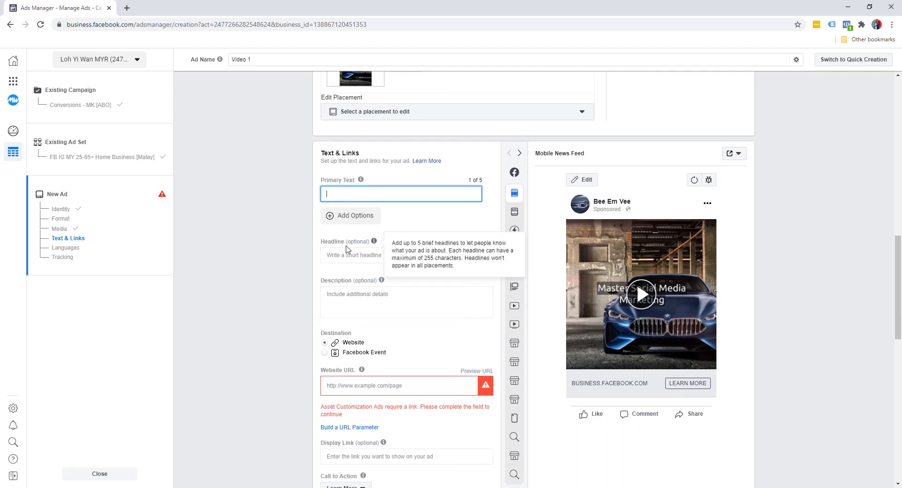
click(276, 309)
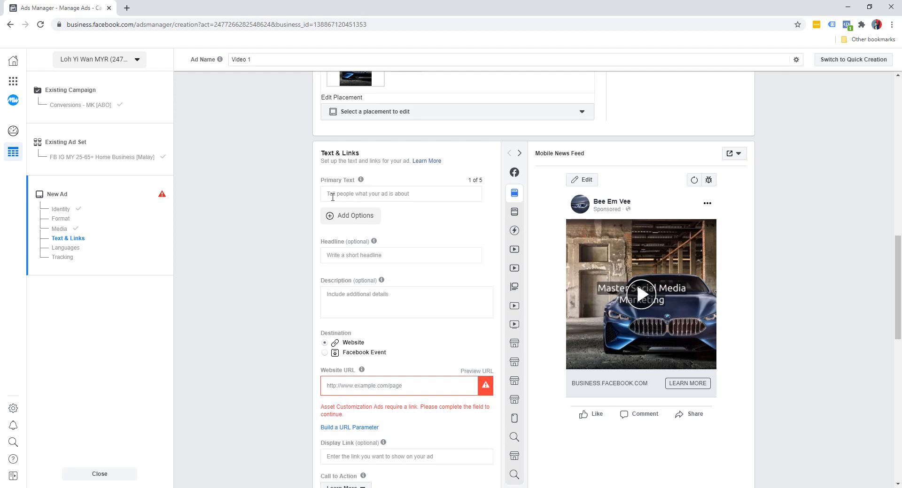
click(848, 7)
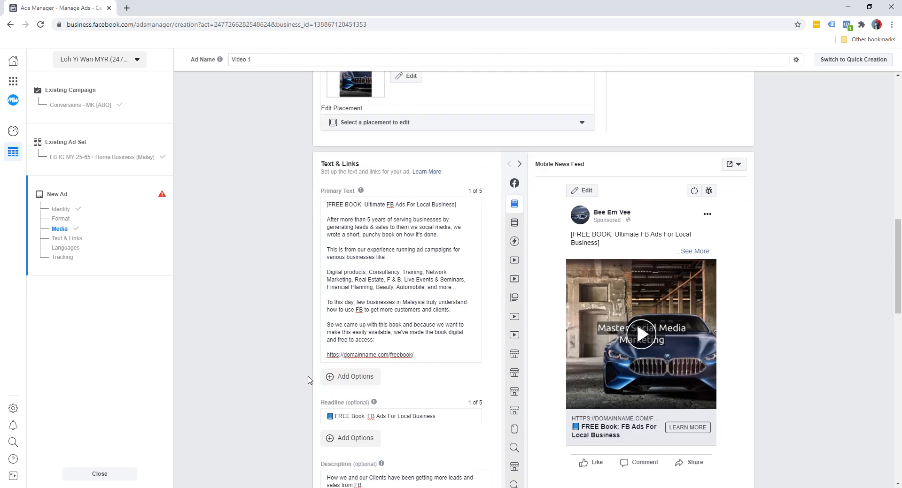
- Examine the Mobile News Feed preview with its full primary text expanded and the video playing
scroll(309, 380, down, 1)
mouse_move(509, 287)
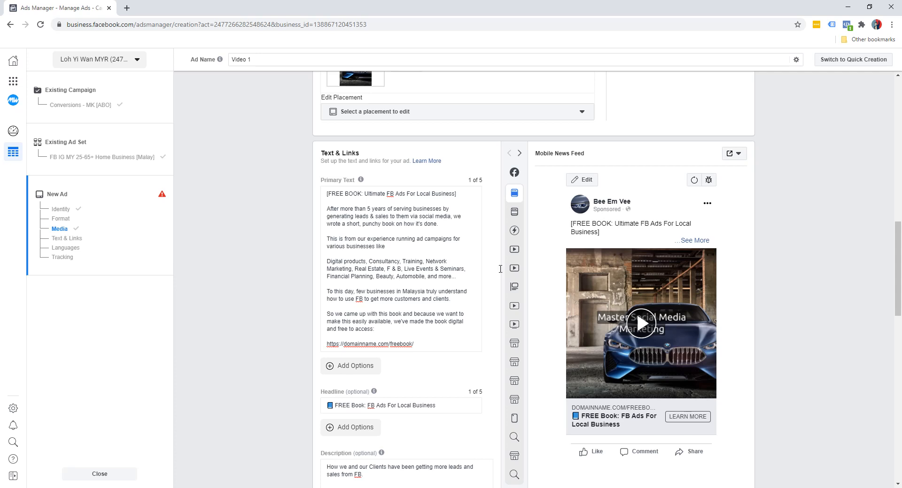
click(701, 245)
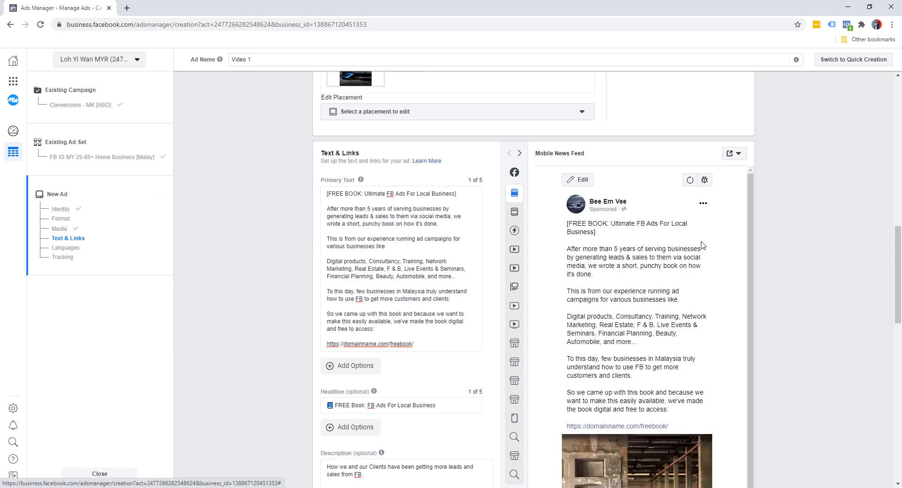
scroll(714, 255, down, 3)
scroll(715, 255, down, 2)
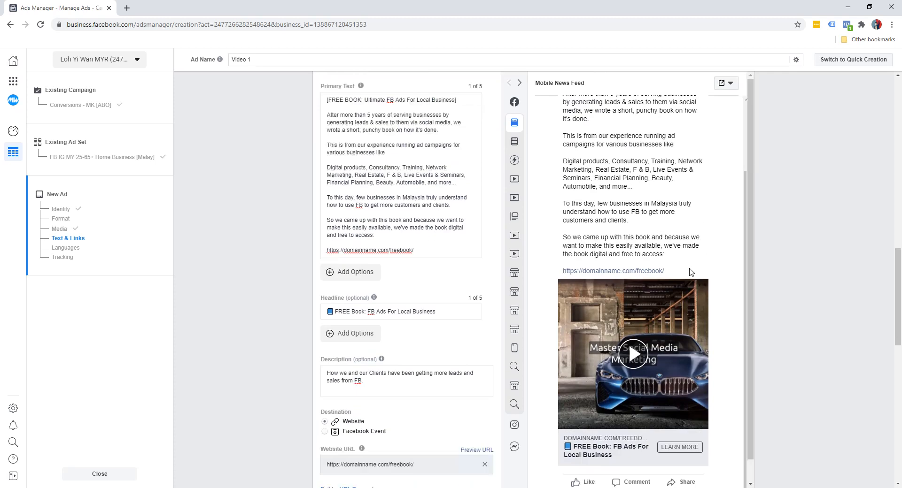
click(634, 359)
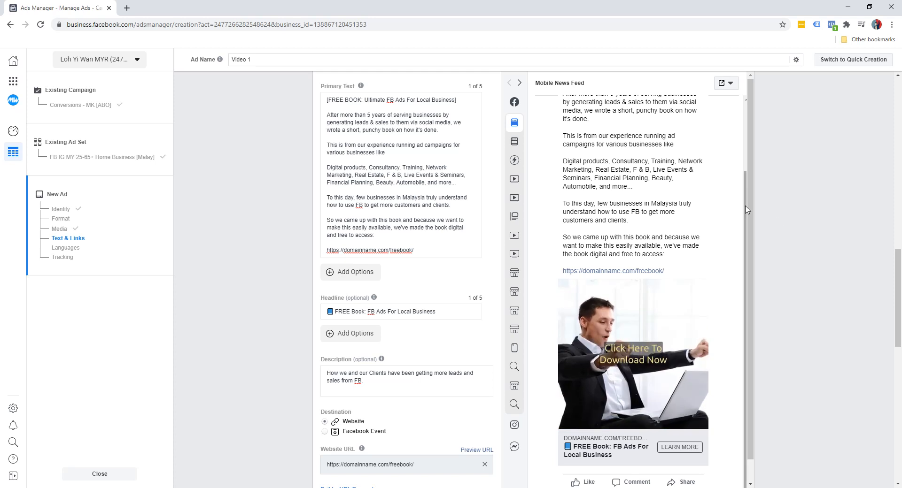
scroll(794, 227, down, 1)
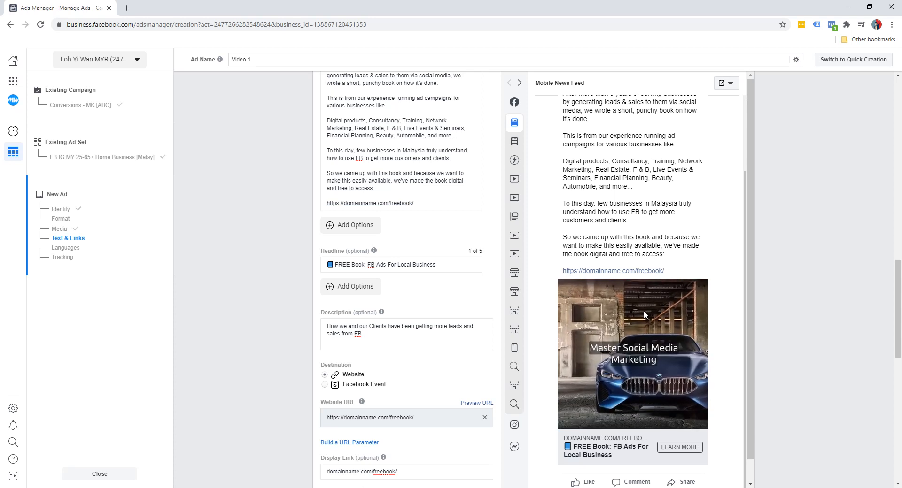
click(568, 419)
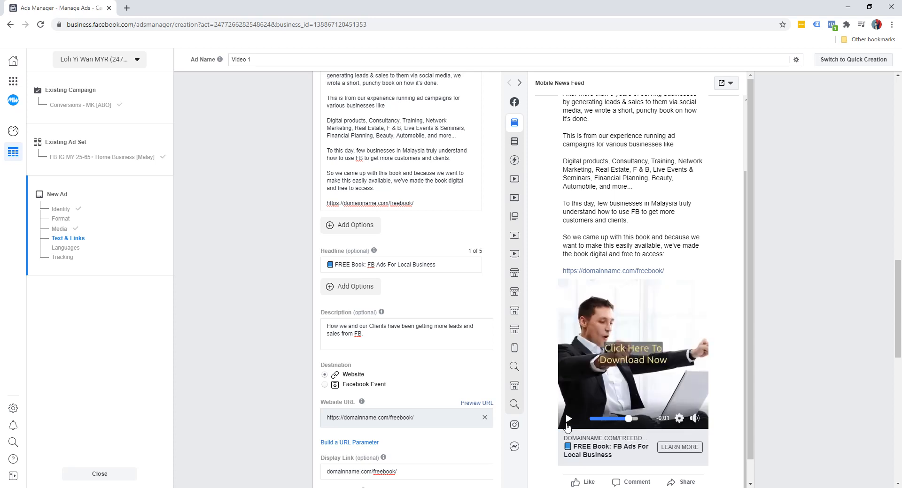
- Review the campaign, ad set and Video 1 ad summary and save the ad to draft
scroll(781, 323, down, 2)
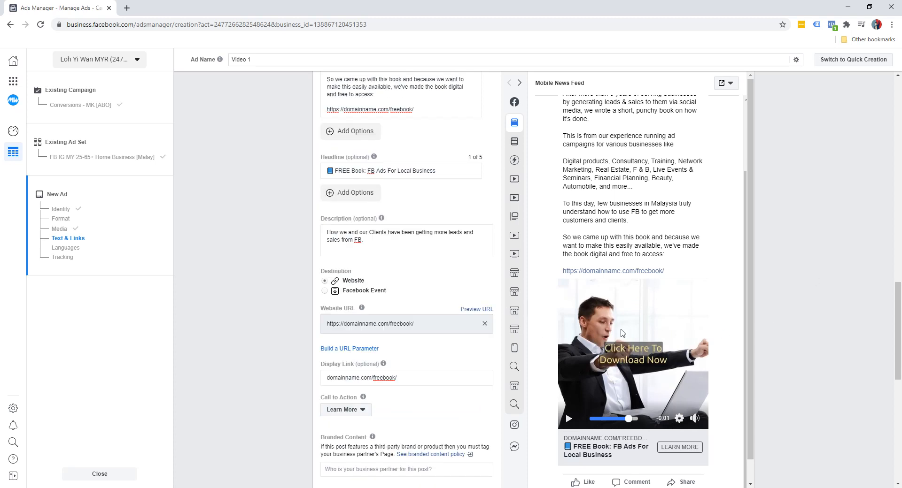
scroll(788, 336, down, 8)
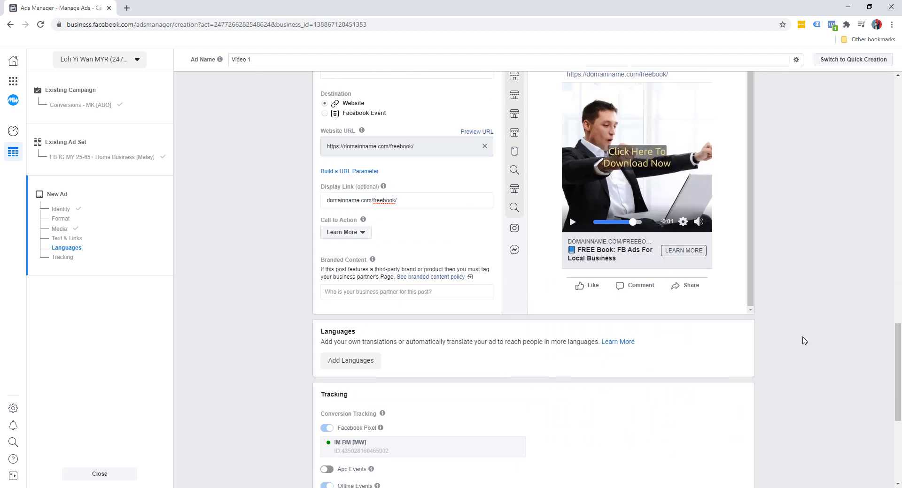
scroll(805, 342, down, 1)
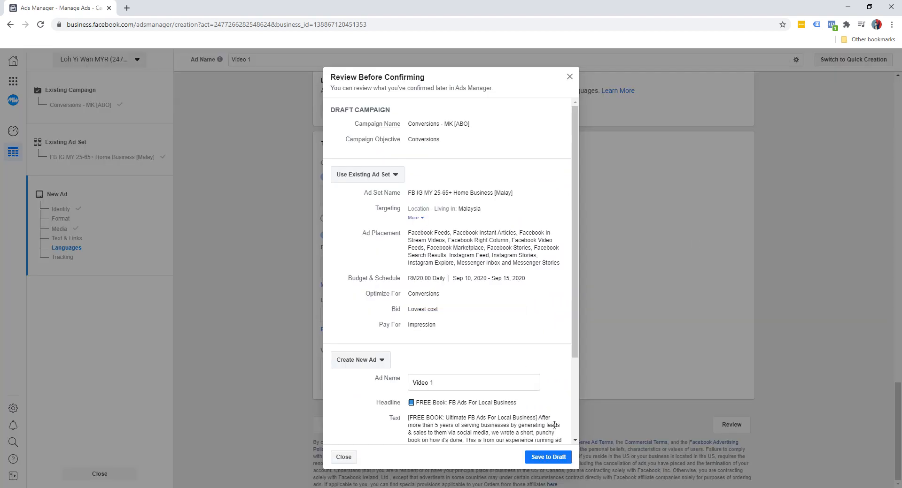
scroll(547, 422, down, 3)
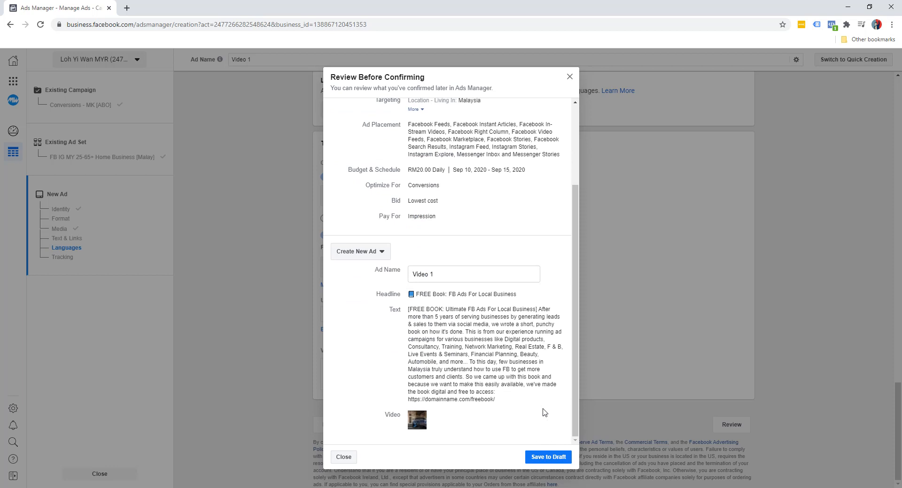
click(546, 458)
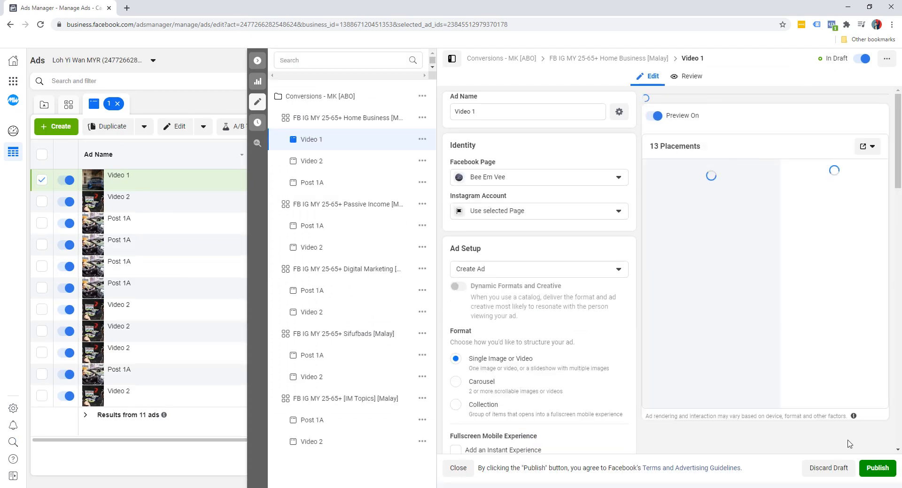
- Publish the Video 1 ad and close its editing pane to return to the full ads table
click(877, 469)
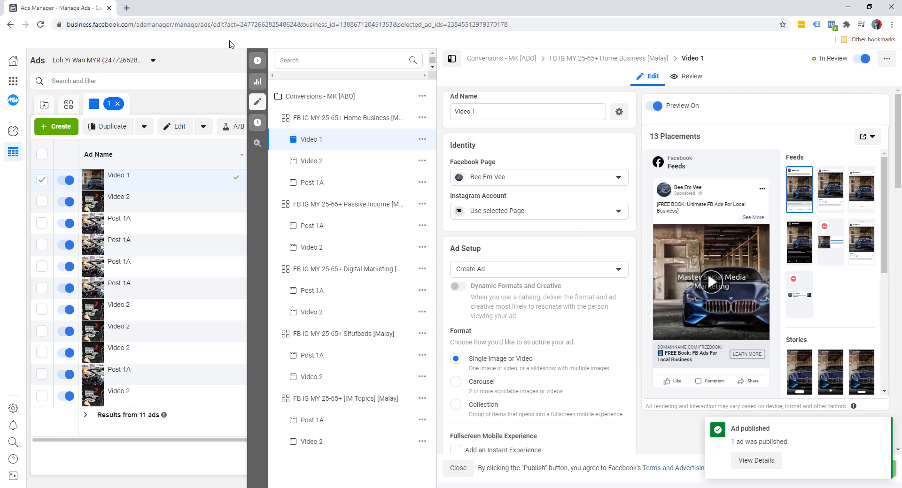
click(258, 60)
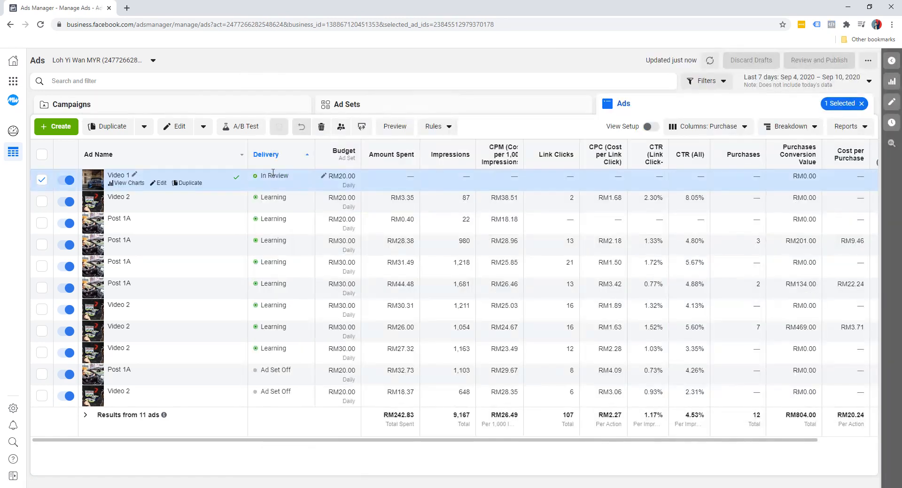